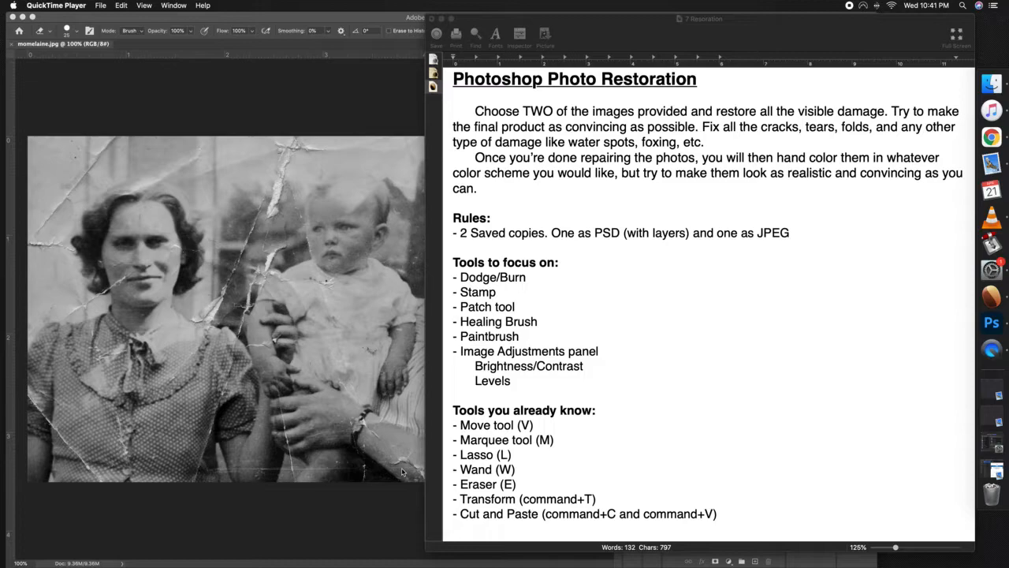
Switch to Photoshop, move the tool palette off the left woman's side of the photo, and choose the Clone Stamp tool
{"action": "left_click", "coordinate": [355, 414]}
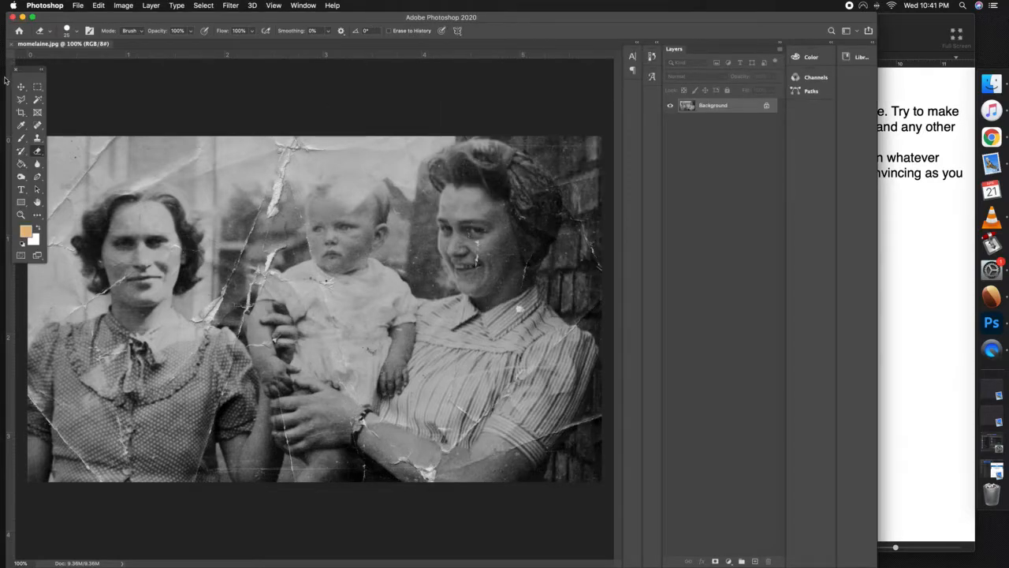
{"action": "left_click_drag", "start_coordinate": [41, 68], "coordinate": [588, 76]}
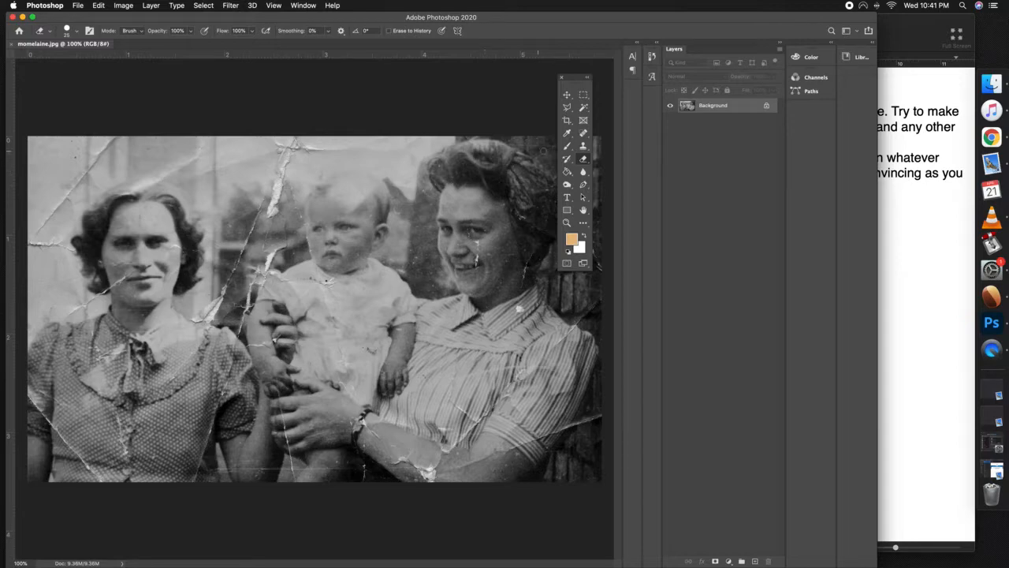
{"action": "left_click", "coordinate": [583, 147]}
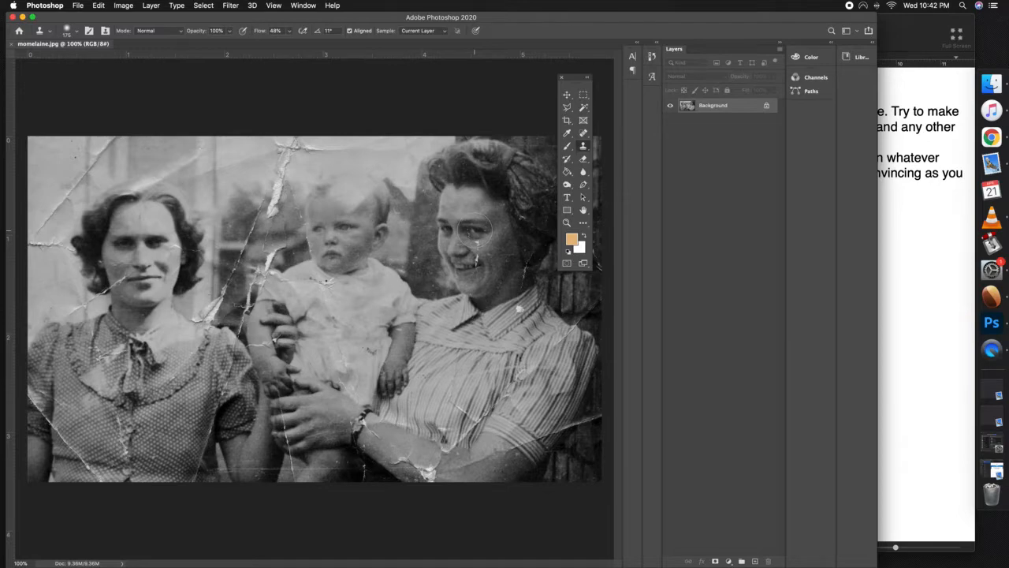
Try cloning a facial feature onto the background between the left woman and the baby, and undo the stroke
{"action": "left_click", "coordinate": [404, 223]}
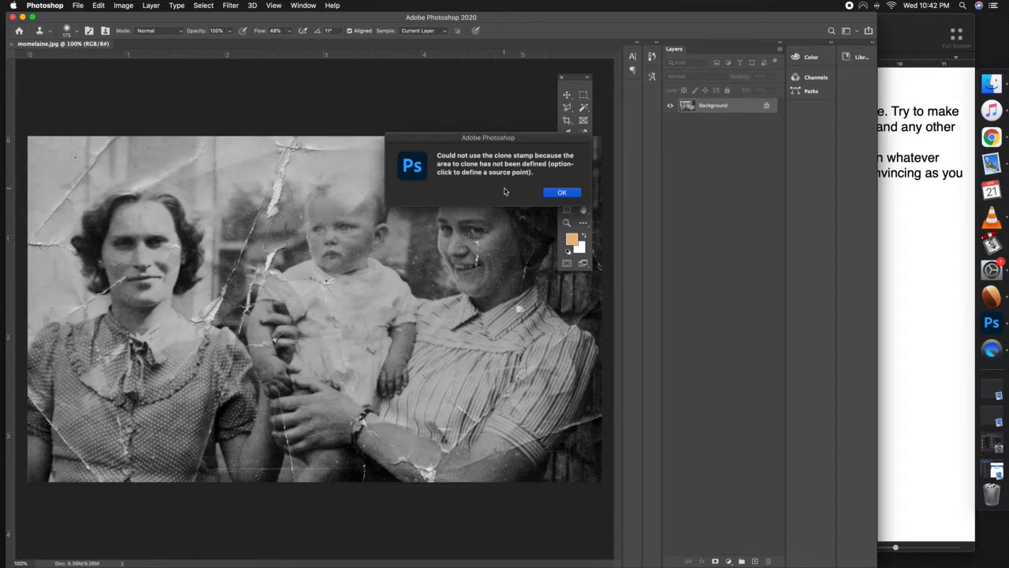
{"action": "left_click", "coordinate": [561, 192]}
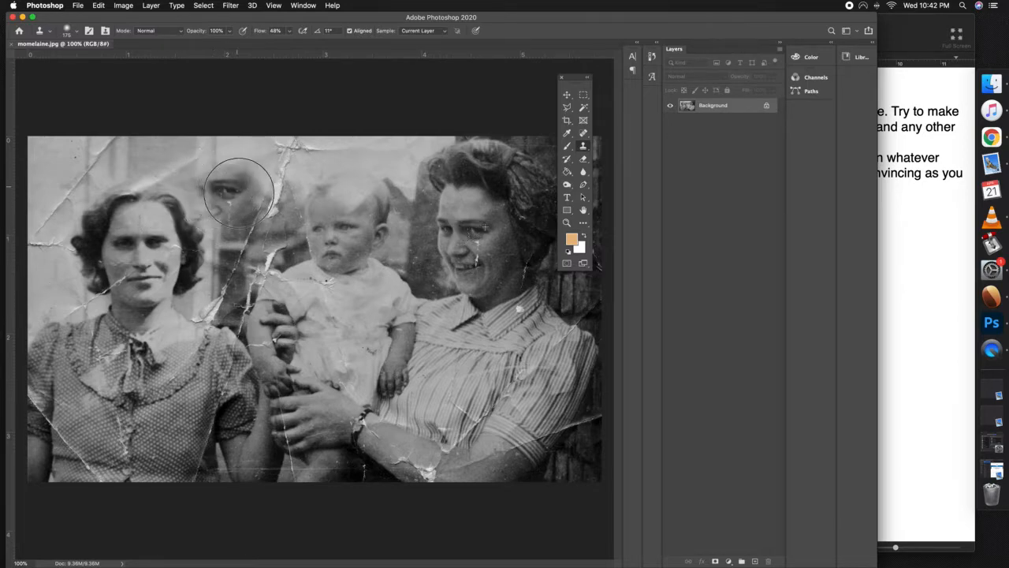
{"action": "mouse_move", "coordinate": [237, 177]}
{"action": "left_mouse_down"}
{"action": "mouse_move", "coordinate": [210, 208]}
{"action": "mouse_move", "coordinate": [219, 183]}
{"action": "mouse_move", "coordinate": [244, 182]}
{"action": "left_mouse_up"}
{"action": "key", "text": "super+z"}
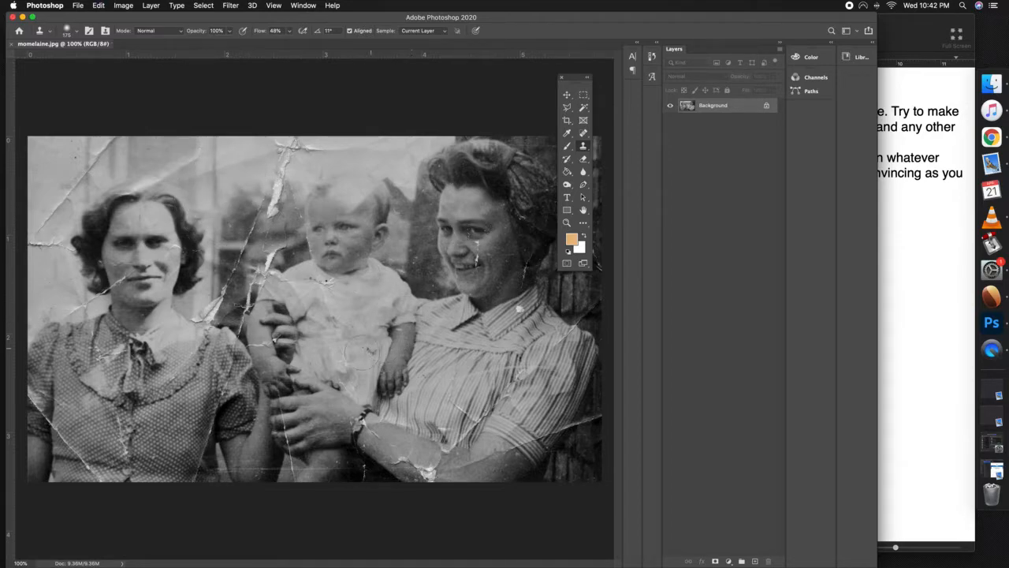
Reduce the Clone Stamp brush to 60 px and retouch a spot on the baby's outfit near the waist
{"action": "key", "text": "bracketleft"}
{"action": "key", "text": "bracketleft"}
{"action": "key", "text": "bracketleft"}
{"action": "key", "text": "bracketleft"}
{"action": "key", "text": "bracketleft"}
{"action": "key", "text": "bracketleft"}
{"action": "key", "text": "bracketleft"}
{"action": "left_click", "coordinate": [362, 349]}
Heal the dark streak across the baby's shirt below the neckline using the Spot Healing Brush at 25 px
{"action": "left_click", "coordinate": [583, 132]}
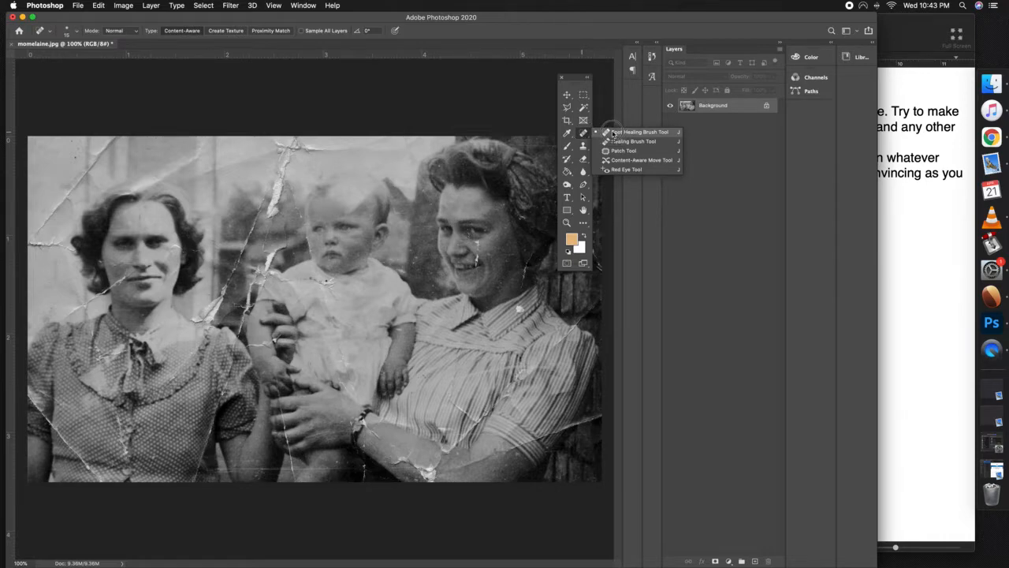
{"action": "left_click", "coordinate": [613, 133]}
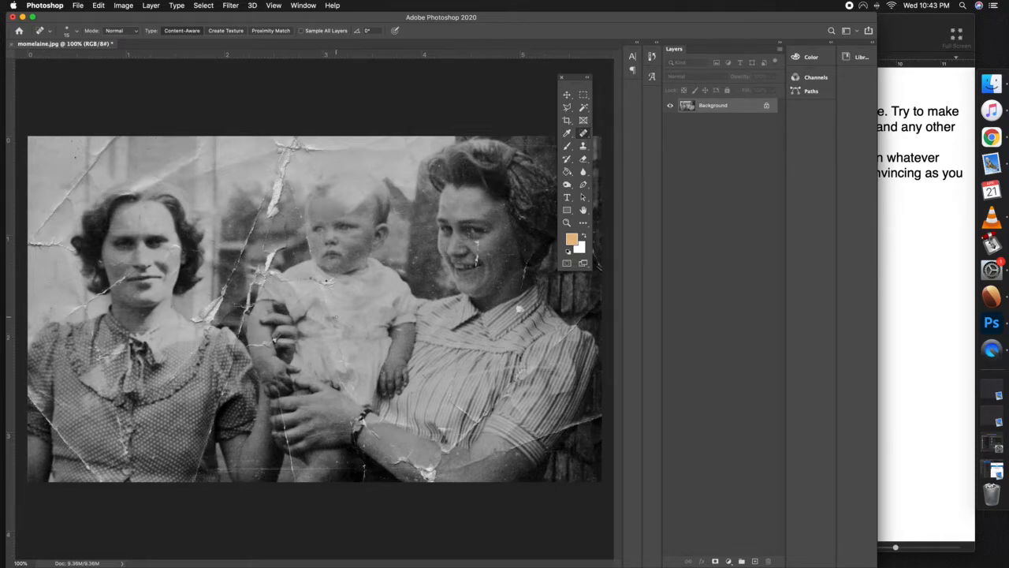
{"action": "key", "text": "z"}
{"action": "left_click", "coordinate": [328, 286]}
{"action": "left_click", "coordinate": [328, 286]}
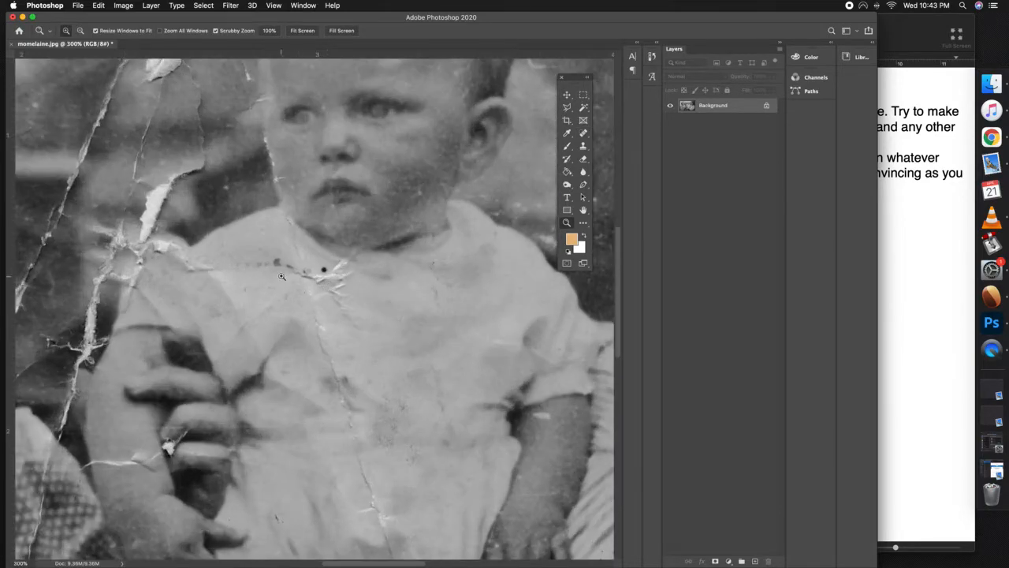
{"action": "left_click", "coordinate": [583, 134]}
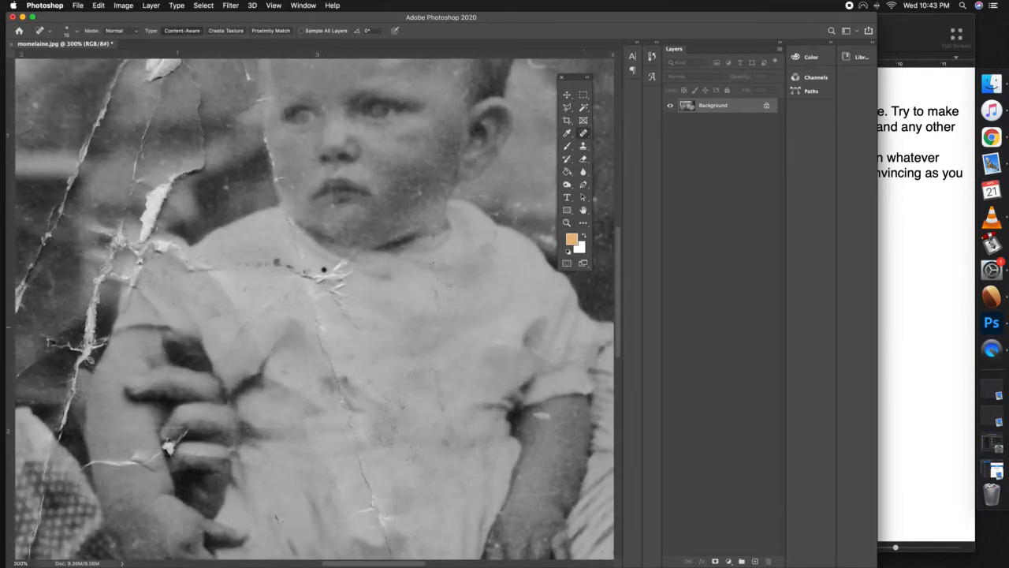
{"action": "key", "text": "bracketright"}
{"action": "left_click_drag", "start_coordinate": [233, 265], "coordinate": [296, 271]}
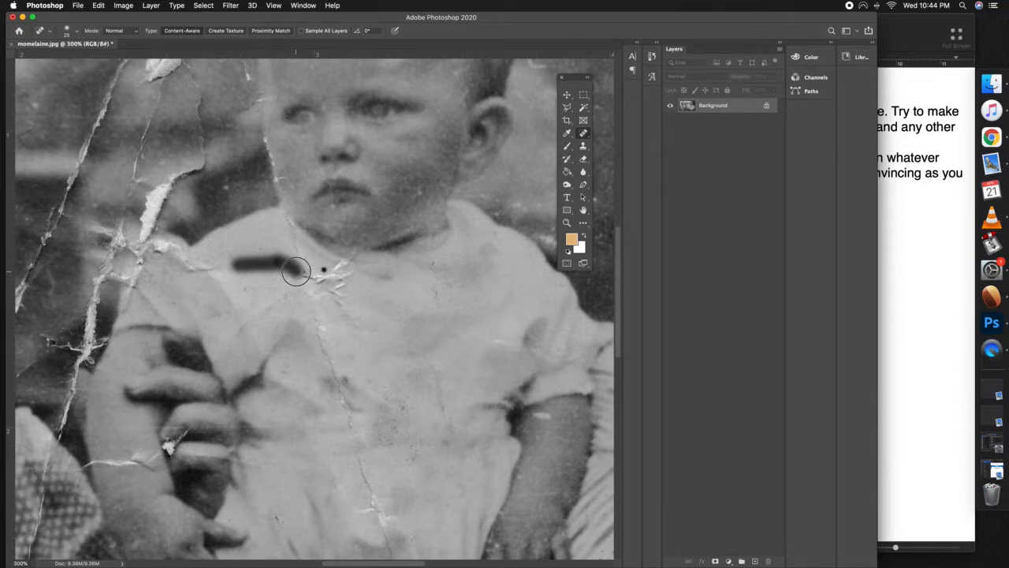
{"action": "left_click_drag", "start_coordinate": [296, 271], "coordinate": [296, 272]}
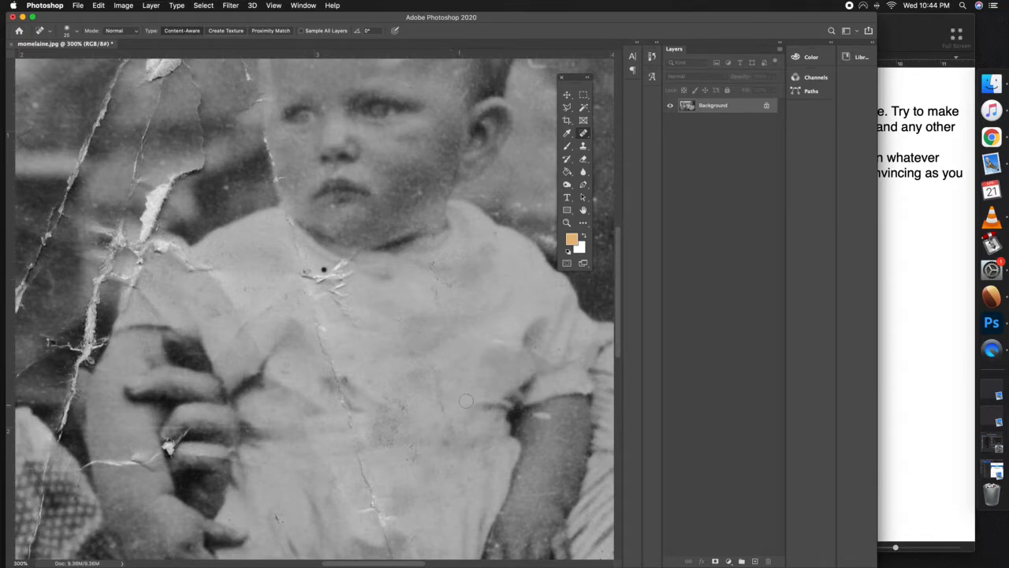
Heal small blemishes on the baby's upper arm, sleeve and chest with the Spot Healing Brush
{"action": "left_click_drag", "start_coordinate": [528, 413], "coordinate": [549, 415]}
{"action": "left_click_drag", "start_coordinate": [500, 340], "coordinate": [505, 340]}
{"action": "left_click", "coordinate": [434, 264]}
{"action": "left_click_drag", "start_coordinate": [435, 296], "coordinate": [435, 296]}
Try healing the white torn spot at the fingers holding the baby with the Spot Healing Brush, and undo the attempt
{"action": "left_click_drag", "start_coordinate": [167, 447], "coordinate": [172, 443]}
{"action": "key", "text": "super+z"}
{"action": "key", "text": "super+z"}
Try covering the torn spot at the fingers with the dark area below using the Patch tool, and undo it
{"action": "left_click", "coordinate": [584, 134]}
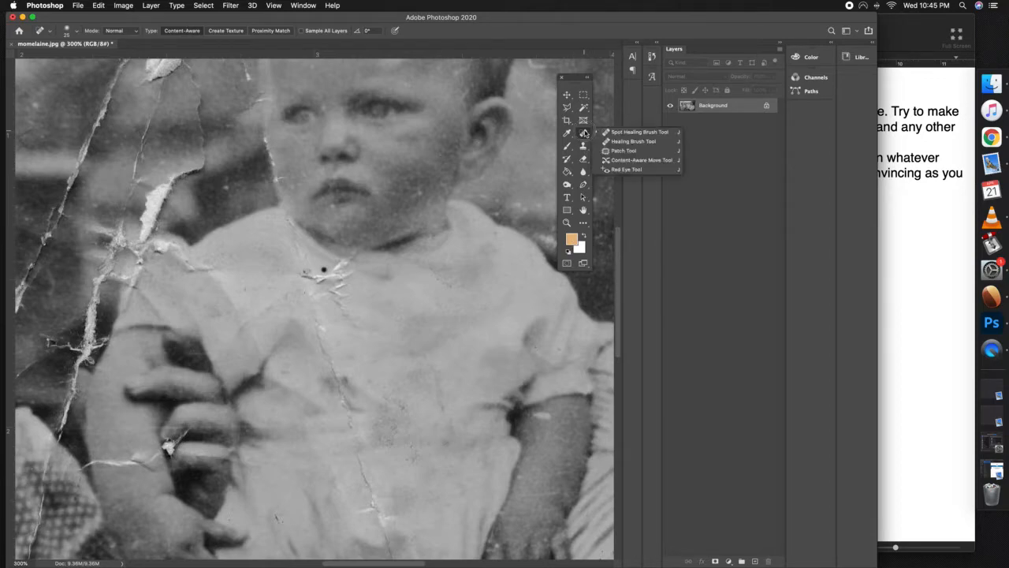
{"action": "left_click", "coordinate": [623, 151]}
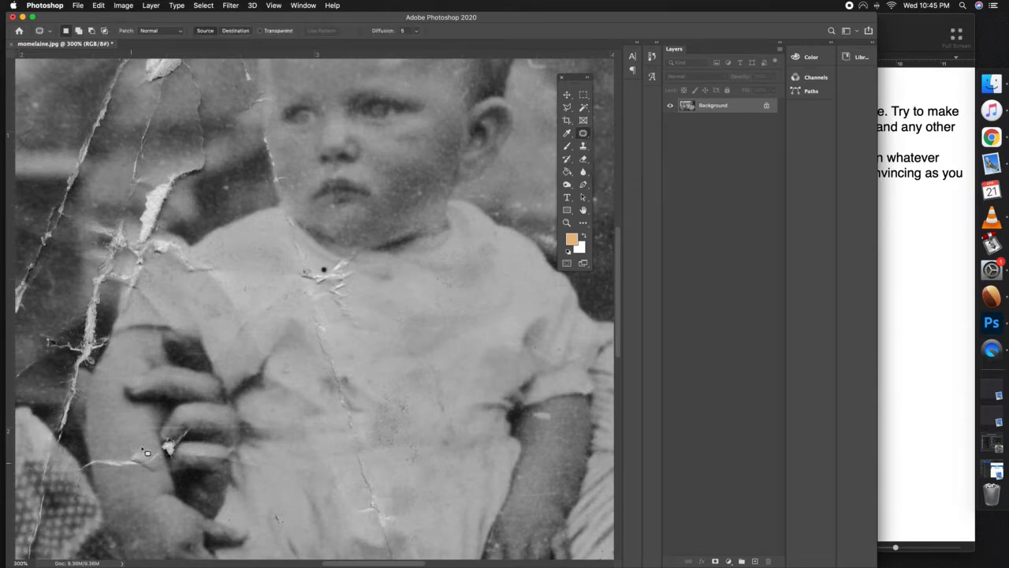
{"action": "mouse_move", "coordinate": [160, 441]}
{"action": "left_mouse_down"}
{"action": "mouse_move", "coordinate": [179, 439]}
{"action": "mouse_move", "coordinate": [169, 456]}
{"action": "mouse_move", "coordinate": [164, 441]}
{"action": "mouse_move", "coordinate": [168, 455]}
{"action": "left_mouse_up"}
{"action": "left_click_drag", "start_coordinate": [176, 452], "coordinate": [190, 486]}
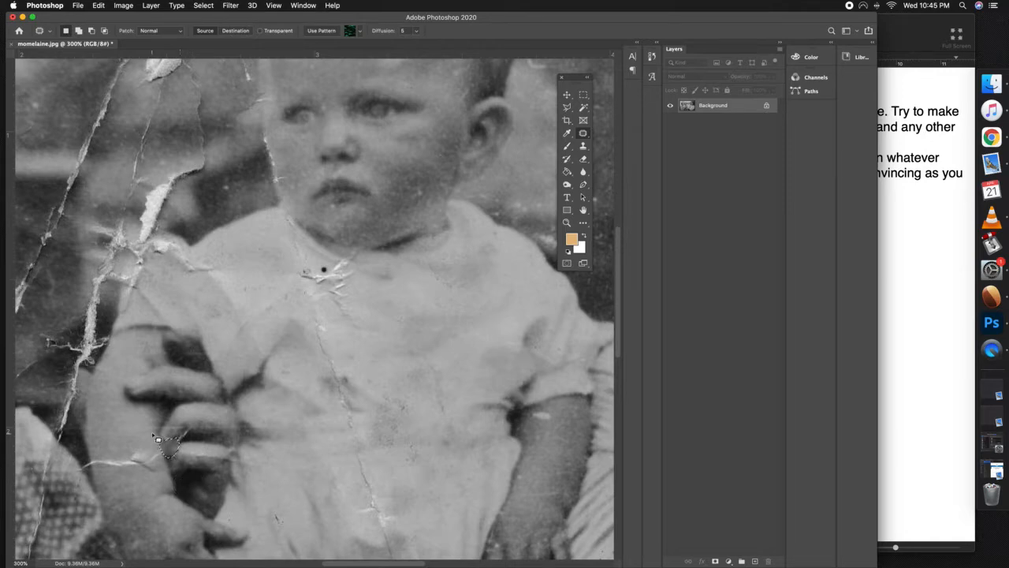
{"action": "left_click", "coordinate": [170, 474]}
{"action": "key", "text": "super+z"}
Cover the white torn spot at the fingers holding the baby using the Clone Stamp with a smaller brush
{"action": "key", "text": "s"}
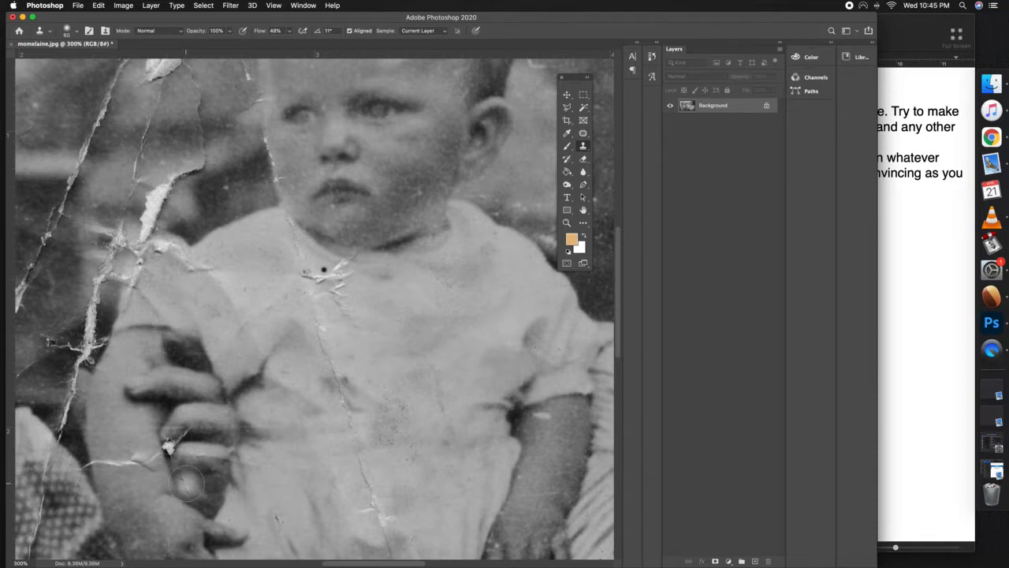
{"action": "key", "text": "bracketleft"}
{"action": "key", "text": "bracketleft"}
{"action": "key", "text": "bracketleft"}
{"action": "key", "text": "bracketleft"}
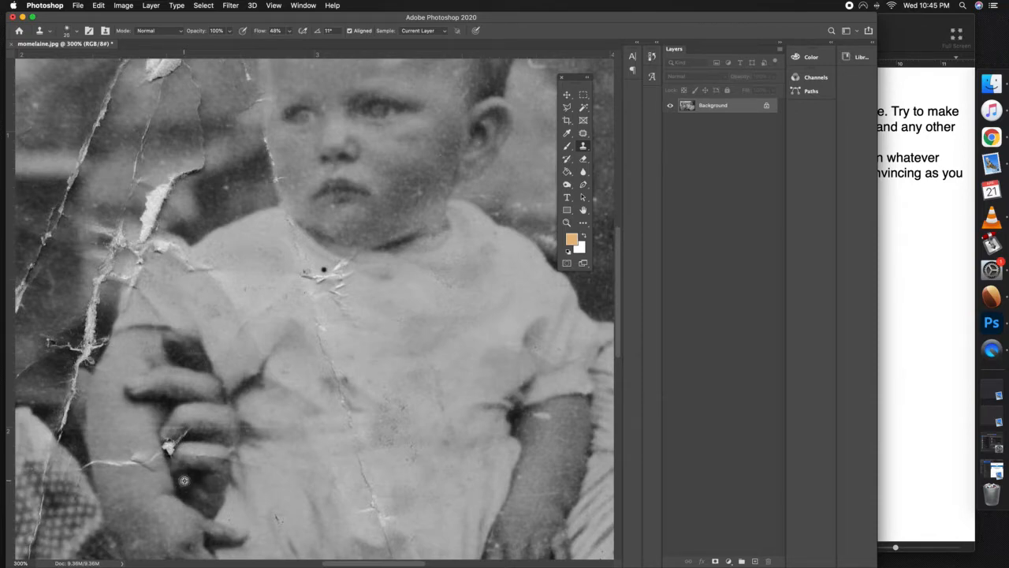
{"action": "left_click", "coordinate": [168, 447]}
{"action": "left_click_drag", "start_coordinate": [169, 452], "coordinate": [171, 446]}
{"action": "left_click_drag", "start_coordinate": [182, 437], "coordinate": [185, 431]}
Smooth the repaired finger area and heal the black dot below the baby's neckline with the Spot Healing Brush
{"action": "left_click", "coordinate": [583, 133]}
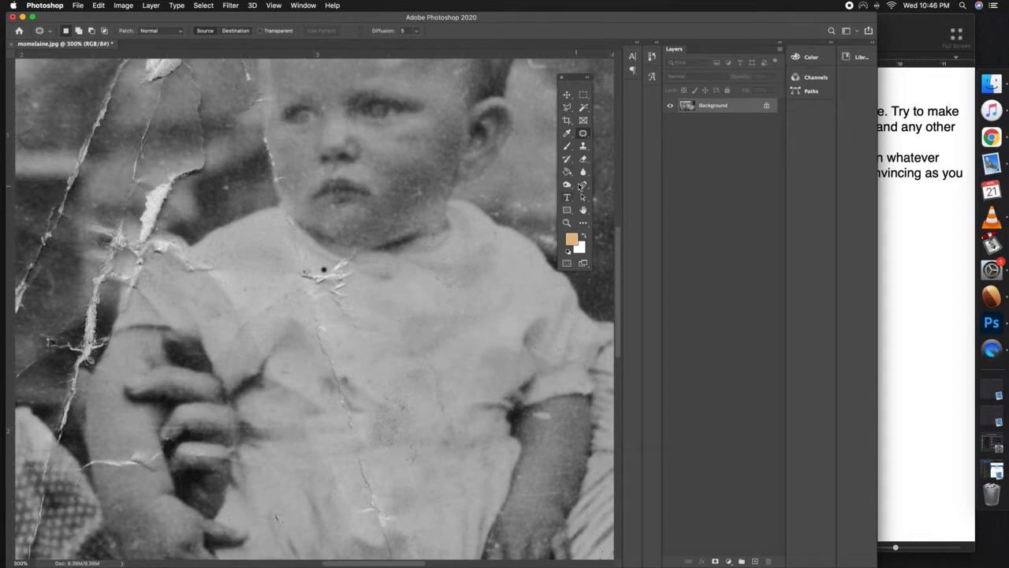
{"action": "left_click_drag", "start_coordinate": [582, 133], "coordinate": [623, 132]}
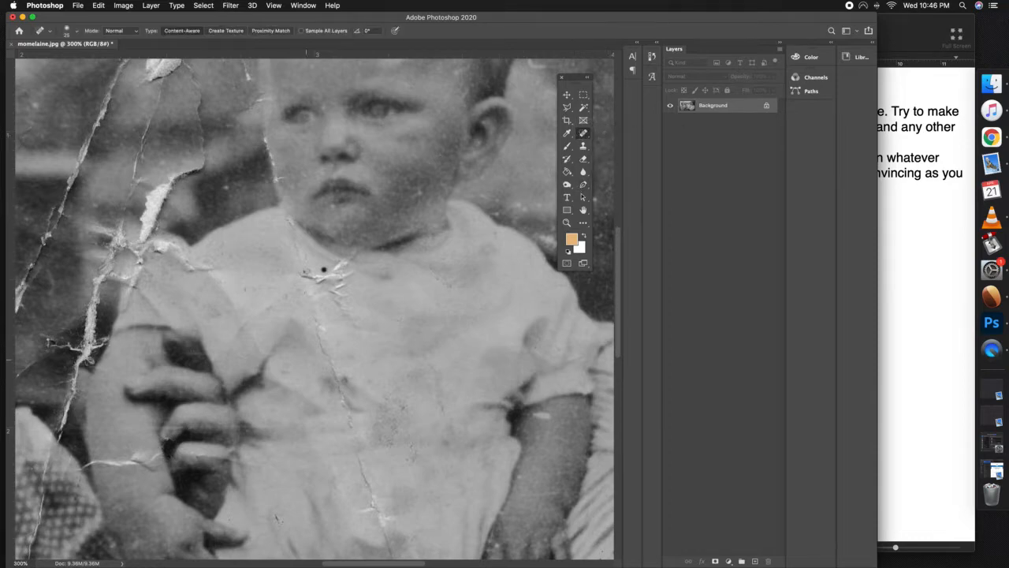
{"action": "left_click", "coordinate": [166, 437]}
{"action": "left_click_drag", "start_coordinate": [180, 424], "coordinate": [170, 433]}
{"action": "left_click", "coordinate": [321, 268]}
Add a new empty layer above the Background for coloring the smiling woman's striped collar
{"action": "left_click_drag", "start_coordinate": [435, 292], "coordinate": [254, 245]}
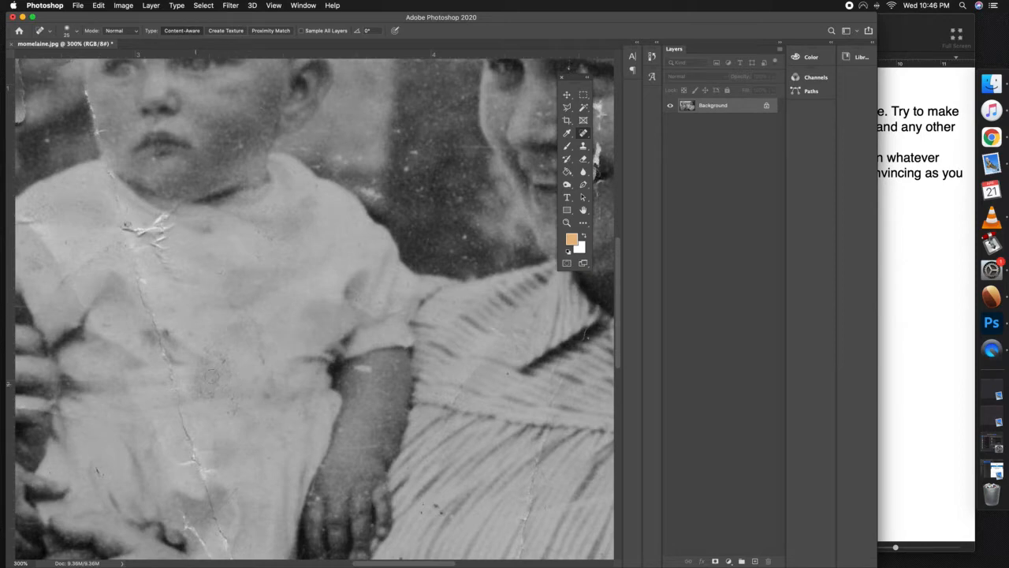
{"action": "left_click_drag", "start_coordinate": [378, 242], "coordinate": [244, 371]}
{"action": "left_click_drag", "start_coordinate": [512, 314], "coordinate": [442, 347]}
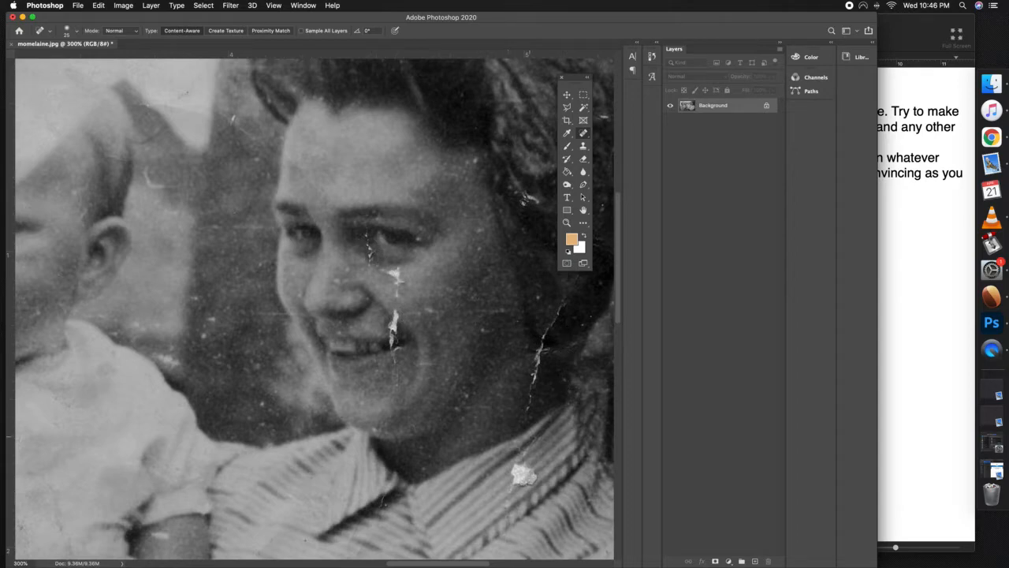
{"action": "scroll", "coordinate": [364, 293], "scroll_direction": "down", "scroll_amount": 5}
{"action": "scroll", "coordinate": [363, 294], "scroll_direction": "right", "scroll_amount": 3}
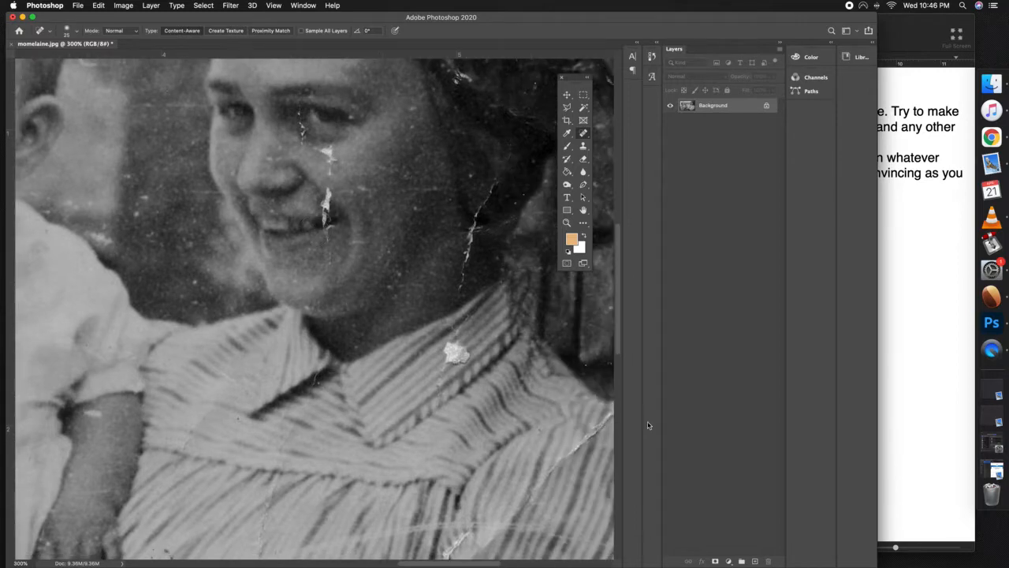
{"action": "left_click", "coordinate": [754, 561]}
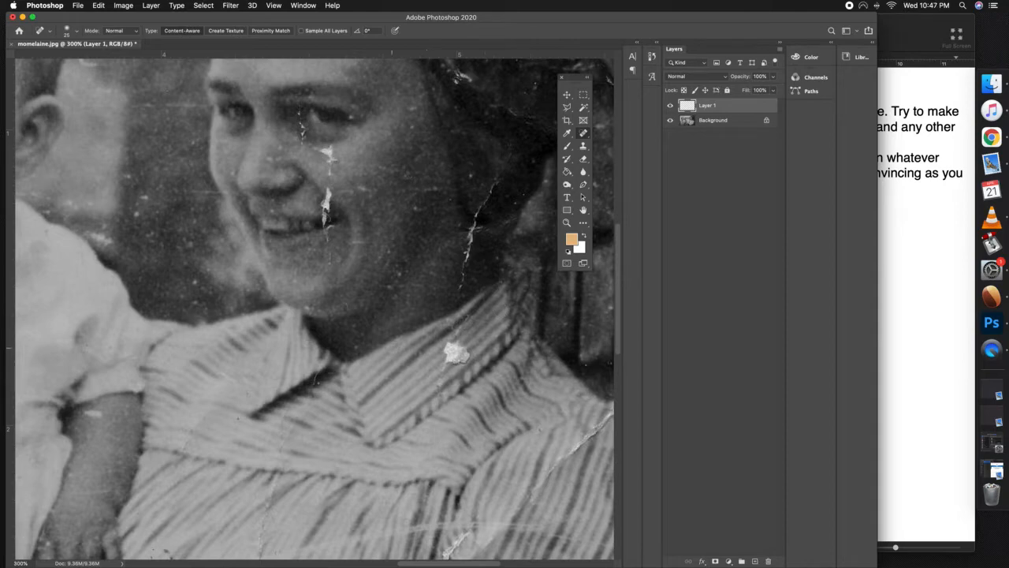
Select the striped collar flap with the white spot on the smiling woman's shirt using the Polygonal Lasso
{"action": "key", "text": "l"}
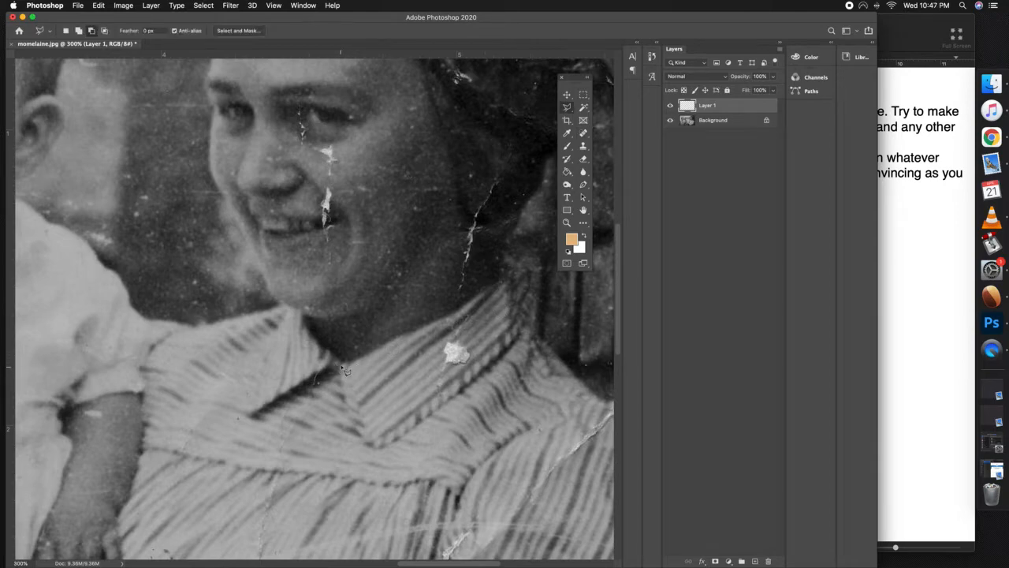
{"action": "left_click", "coordinate": [340, 365]}
{"action": "left_click", "coordinate": [482, 291]}
{"action": "left_click", "coordinate": [505, 281]}
{"action": "left_click", "coordinate": [499, 249]}
{"action": "left_click", "coordinate": [523, 262]}
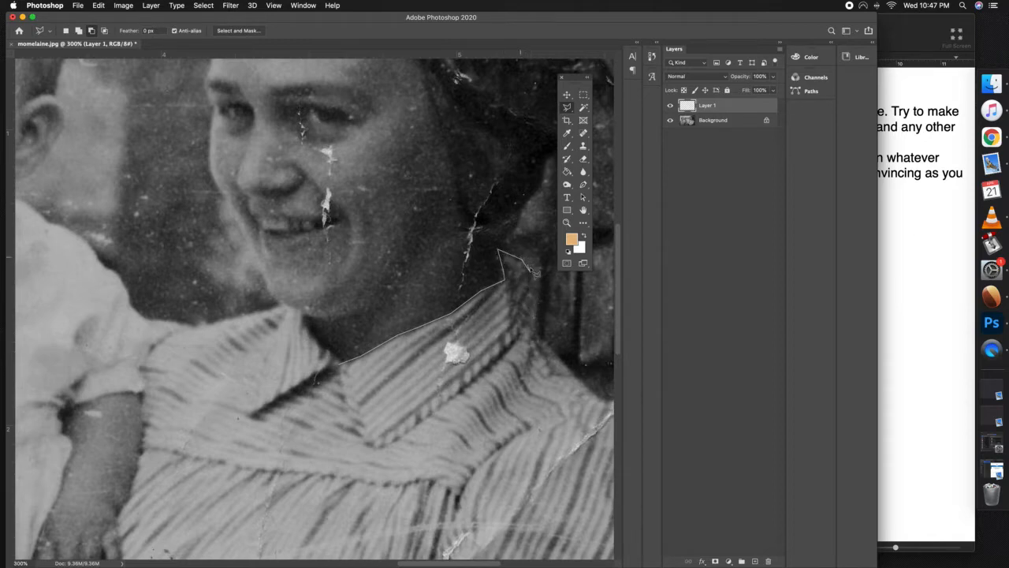
{"action": "left_click", "coordinate": [538, 281]}
{"action": "left_click", "coordinate": [538, 306]}
{"action": "left_click", "coordinate": [526, 328]}
{"action": "left_click", "coordinate": [503, 354]}
{"action": "left_click", "coordinate": [386, 446]}
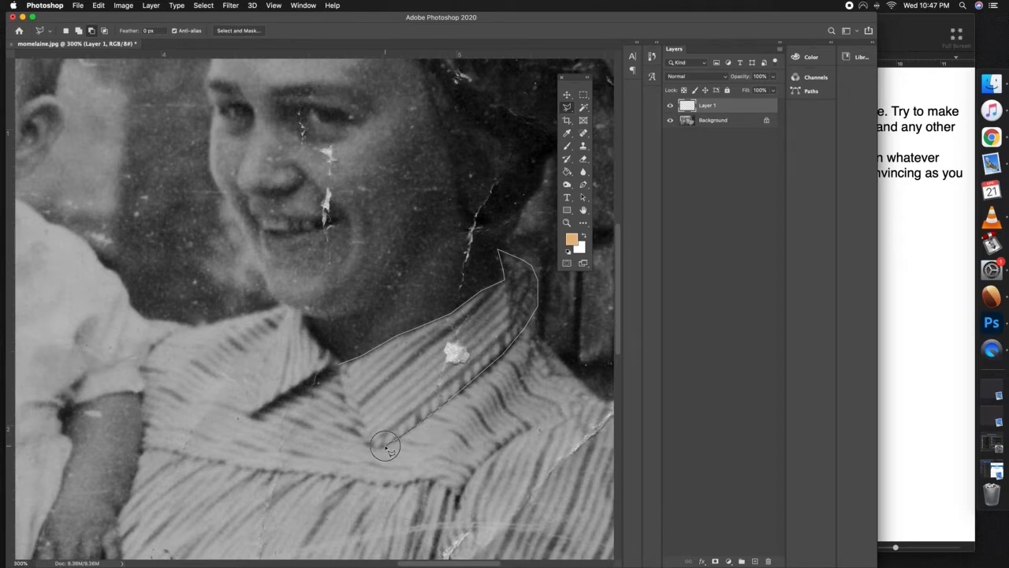
{"action": "left_click", "coordinate": [366, 444]}
{"action": "left_click", "coordinate": [341, 367]}
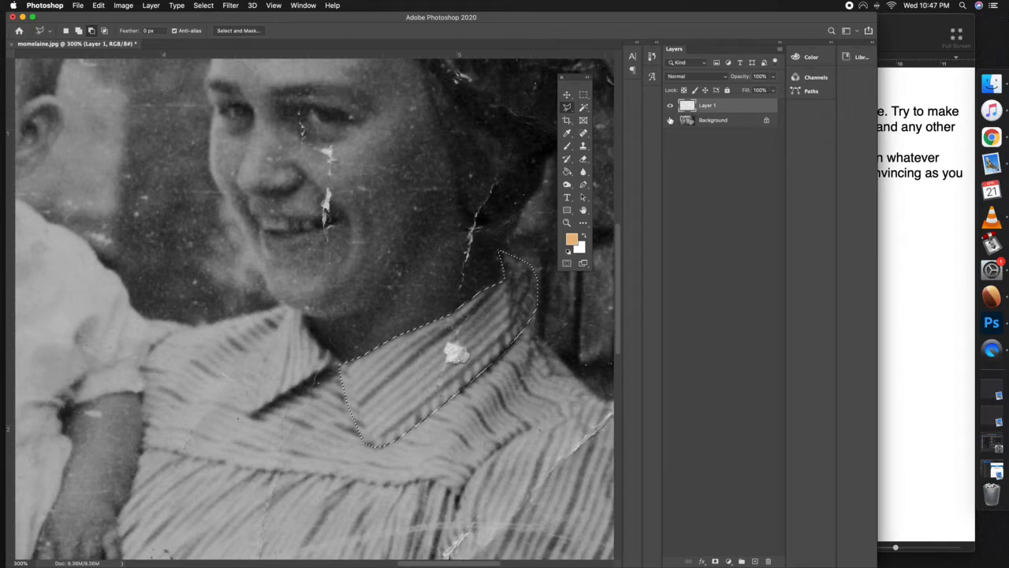
Paint the selected collar on Layer 1 light blue (80dbe8) with the Brush tool
{"action": "left_click", "coordinate": [566, 147]}
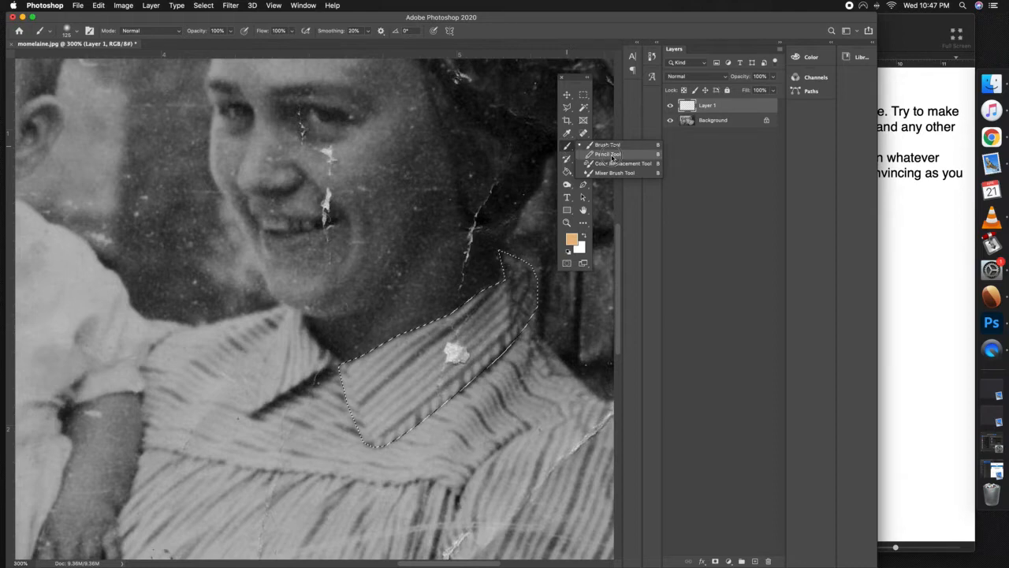
{"action": "left_click", "coordinate": [612, 157]}
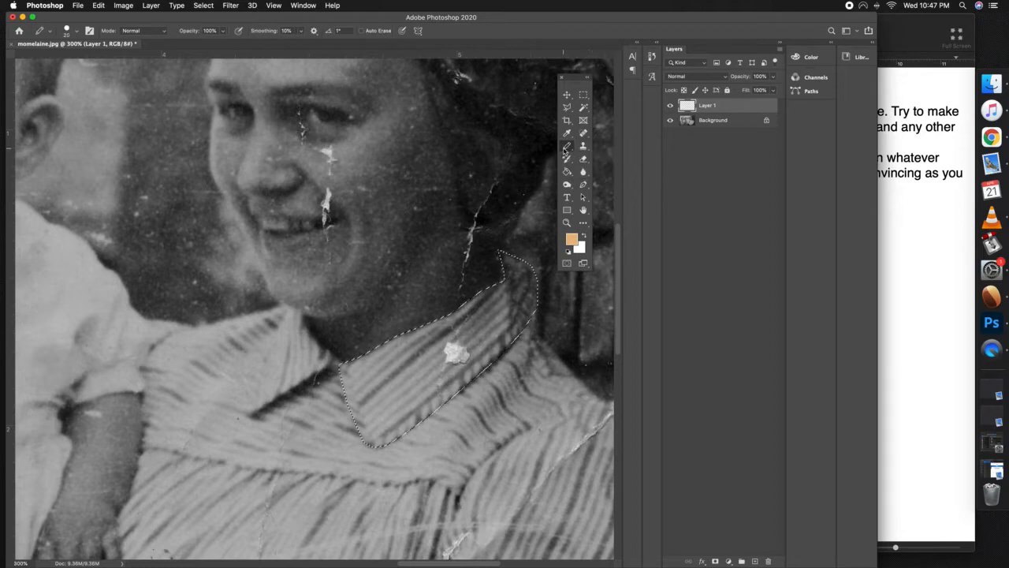
{"action": "left_click", "coordinate": [565, 149]}
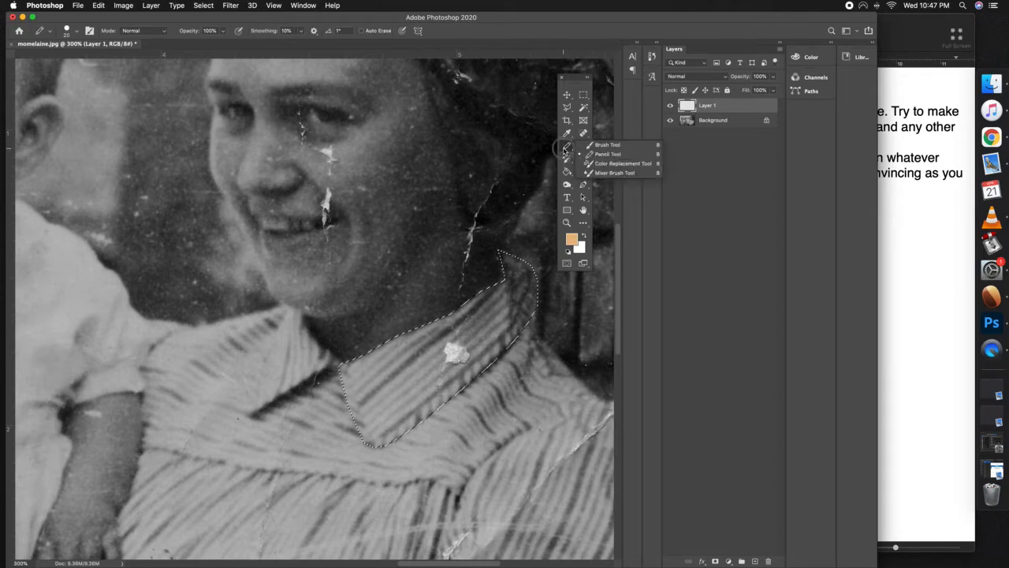
{"action": "left_click", "coordinate": [605, 145]}
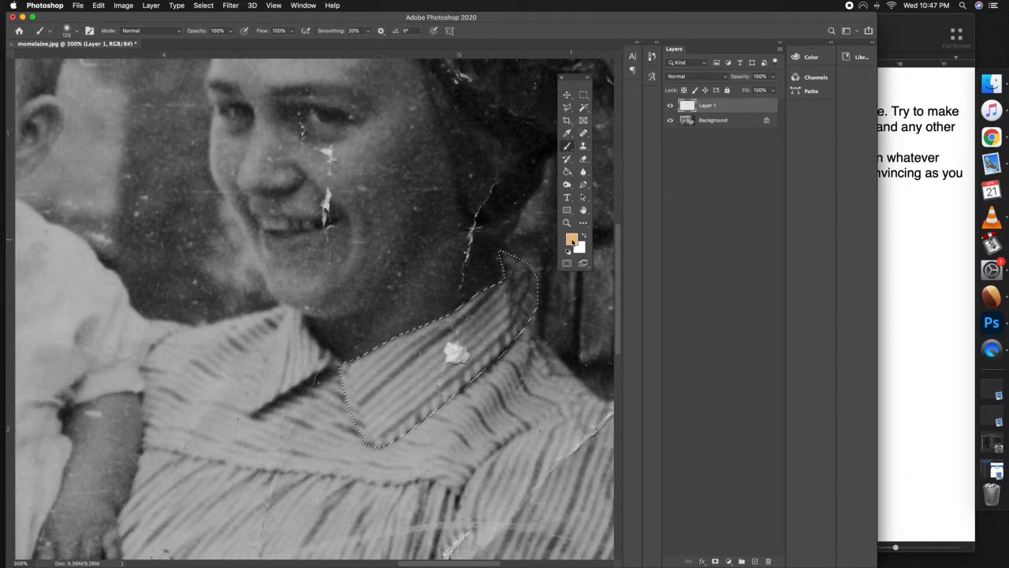
{"action": "left_click", "coordinate": [572, 240]}
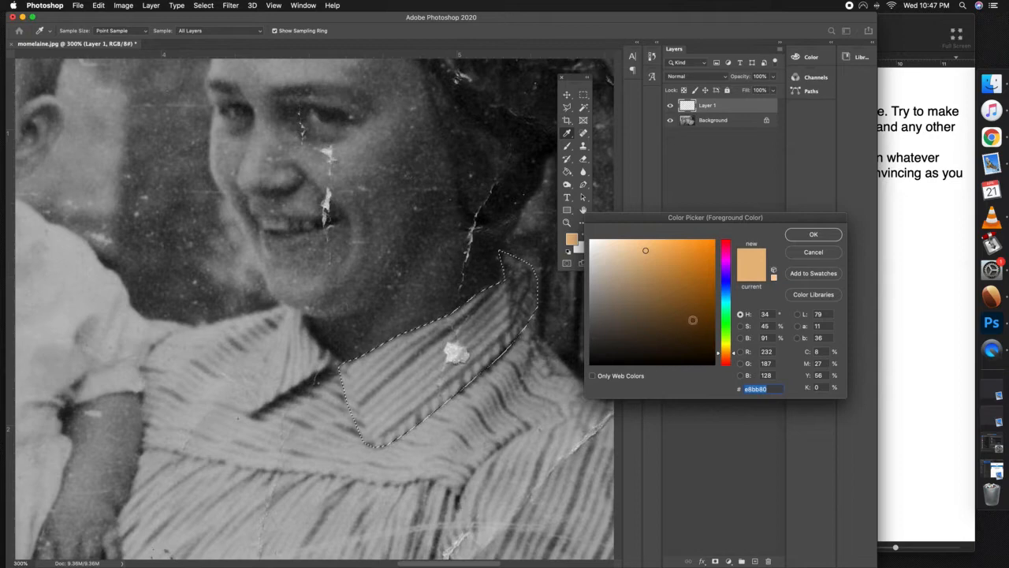
{"action": "left_click", "coordinate": [722, 299]}
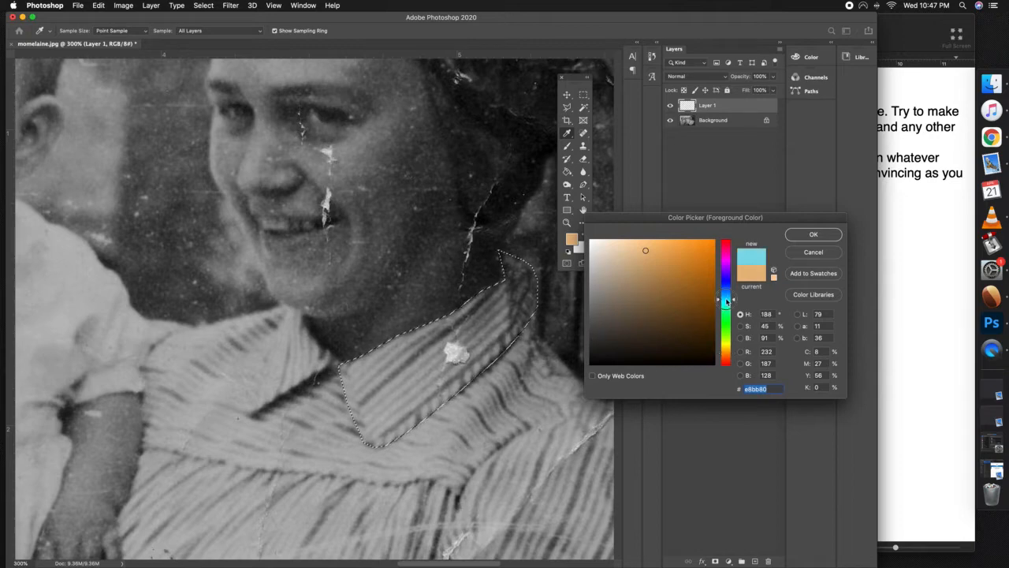
{"action": "left_click", "coordinate": [810, 238]}
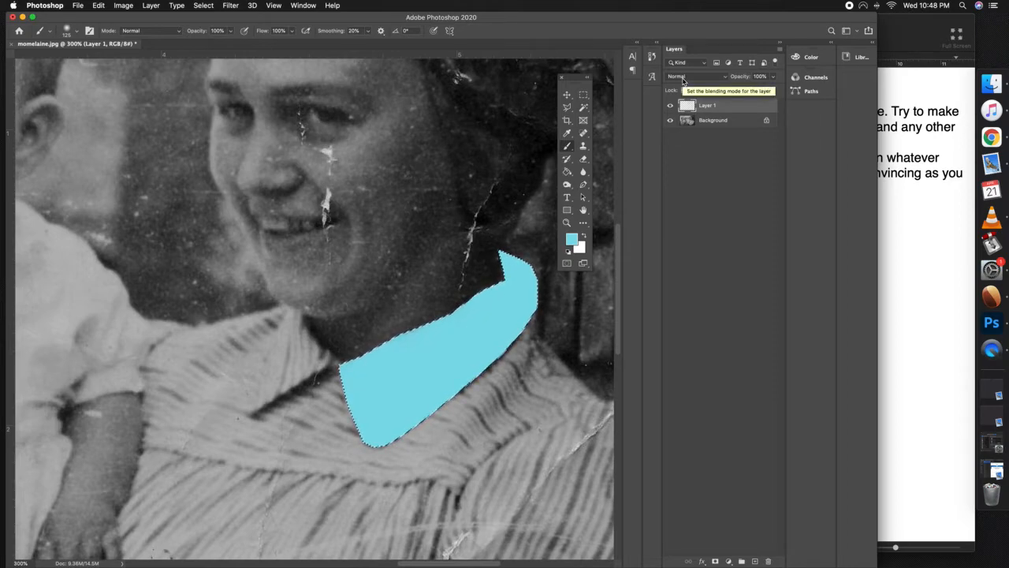
Set Layer 1's blending mode to Color so the collar's stripes show through the blue paint
{"action": "left_click", "coordinate": [686, 79]}
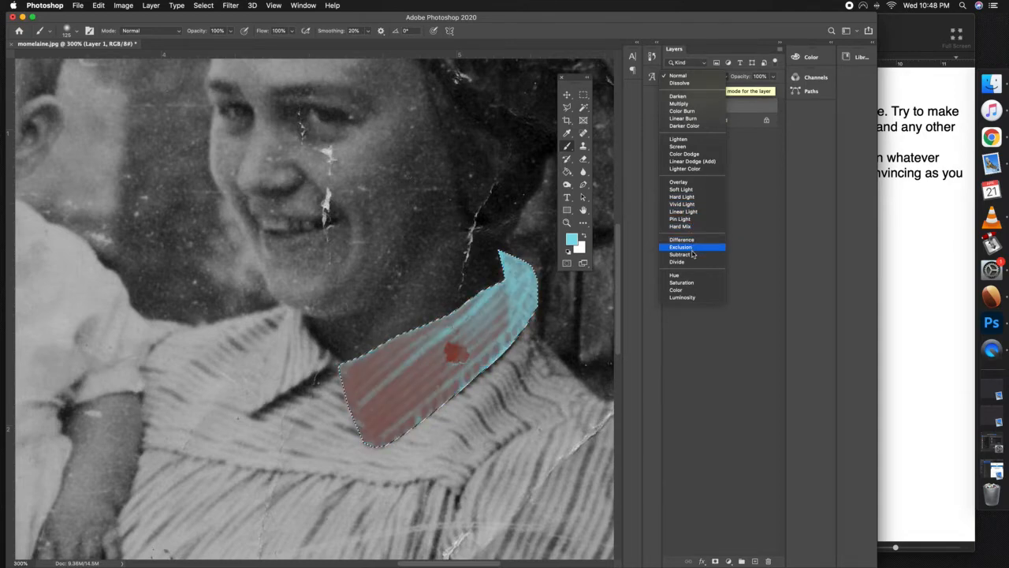
{"action": "left_click", "coordinate": [690, 291]}
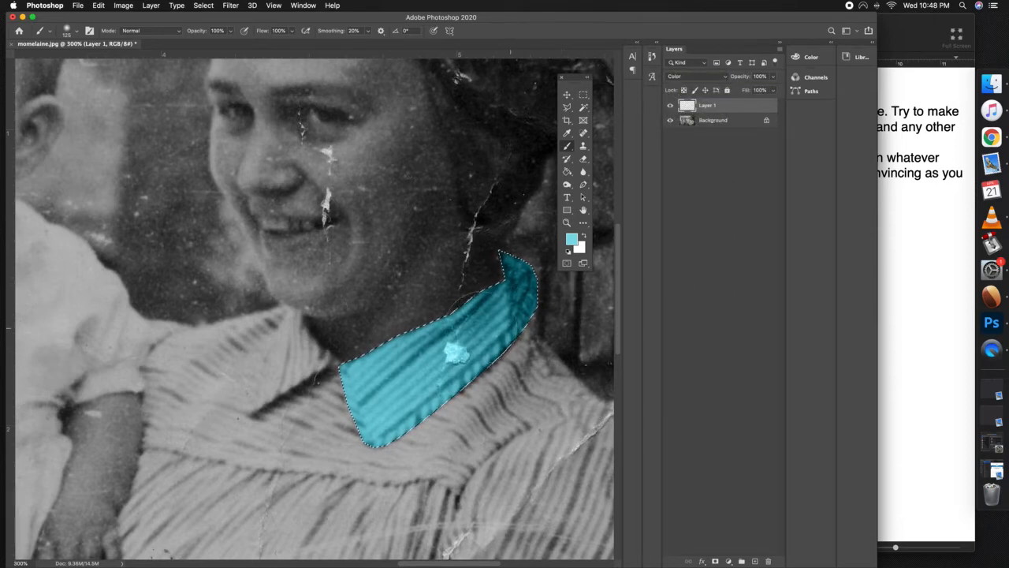
{"action": "key", "text": "super+0"}
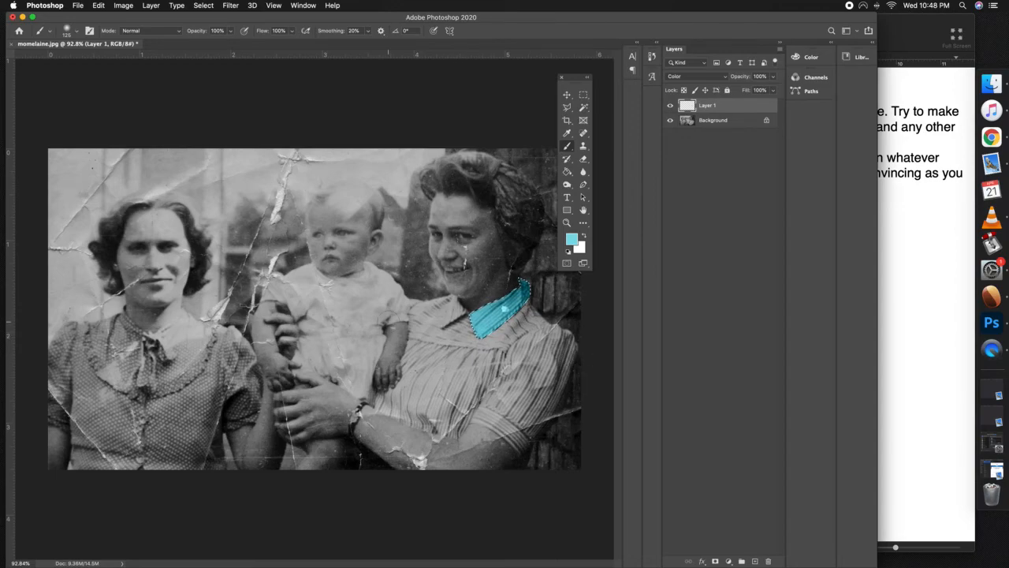
Darken the neck end and lower edge of the blue collar on Layer 1 with the Burn tool, hiding the Background while shading and showing it again
{"action": "key", "text": "z"}
{"action": "mouse_move", "coordinate": [509, 323]}
{"action": "left_mouse_down"}
{"action": "mouse_move", "coordinate": [556, 294]}
{"action": "mouse_move", "coordinate": [640, 270]}
{"action": "left_mouse_up"}
{"action": "left_click_drag", "start_coordinate": [548, 305], "coordinate": [367, 338]}
{"action": "left_click", "coordinate": [694, 108], "text": "super"}
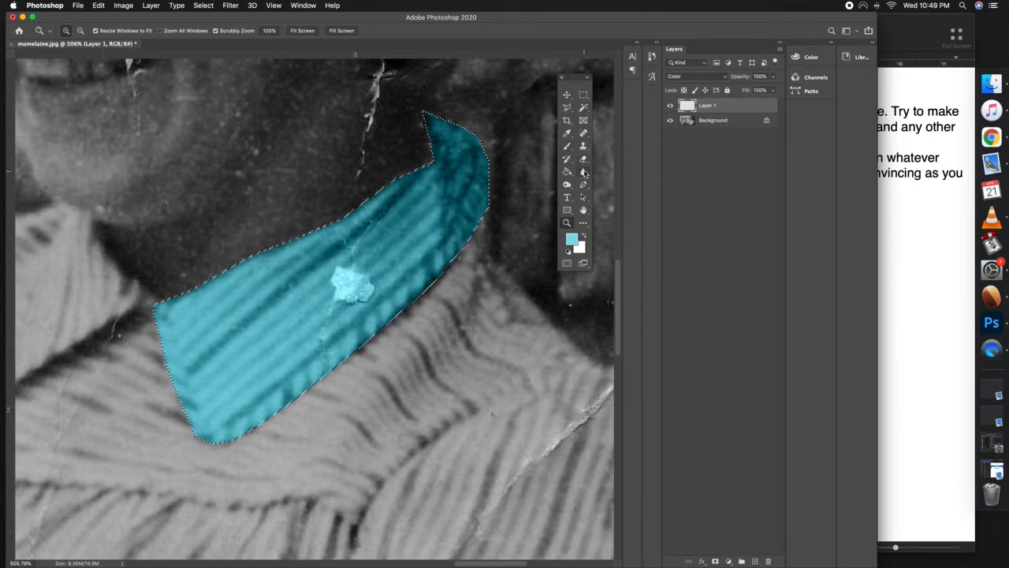
{"action": "left_click", "coordinate": [566, 186]}
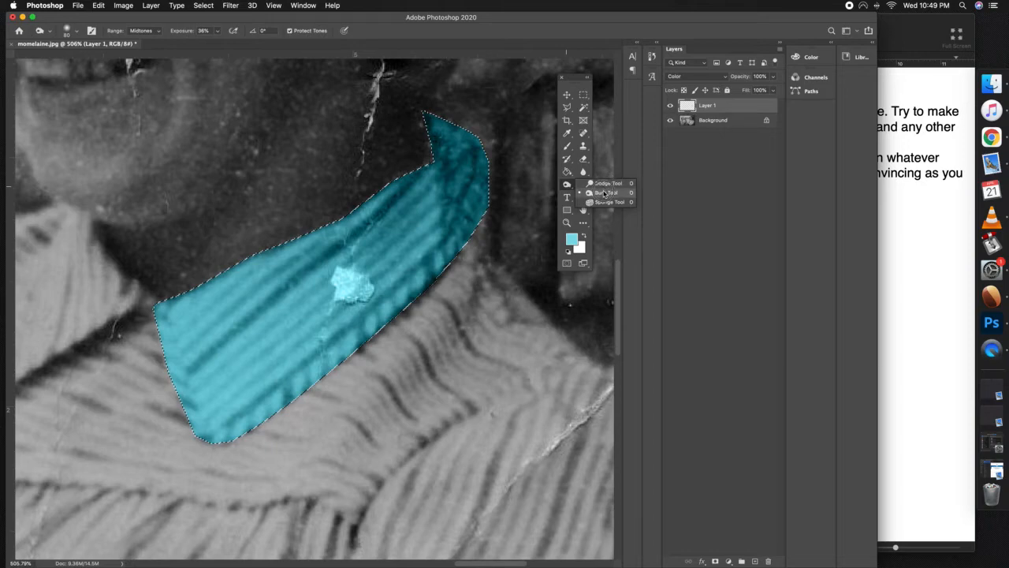
{"action": "left_click", "coordinate": [604, 193]}
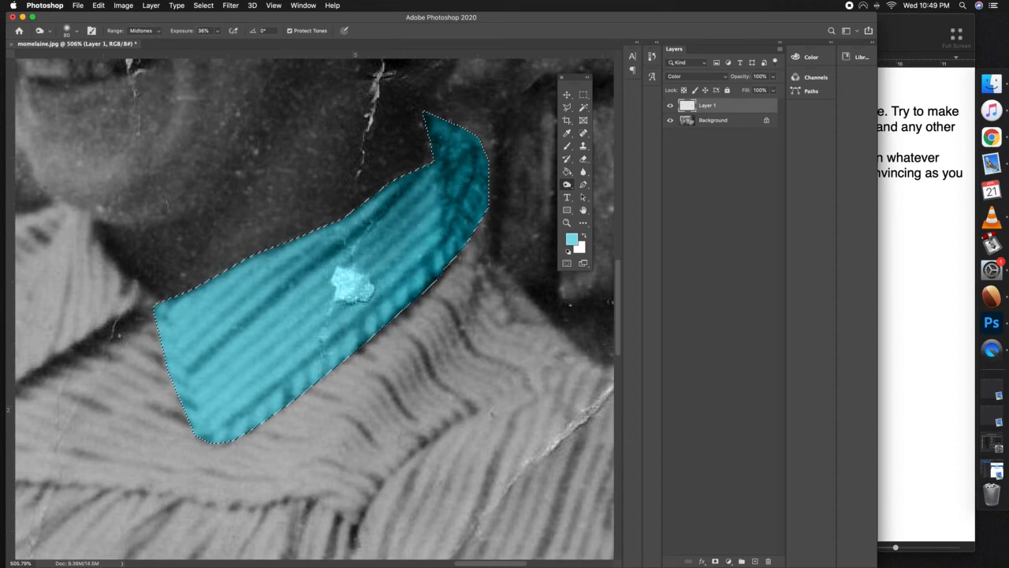
{"action": "left_click", "coordinate": [670, 120]}
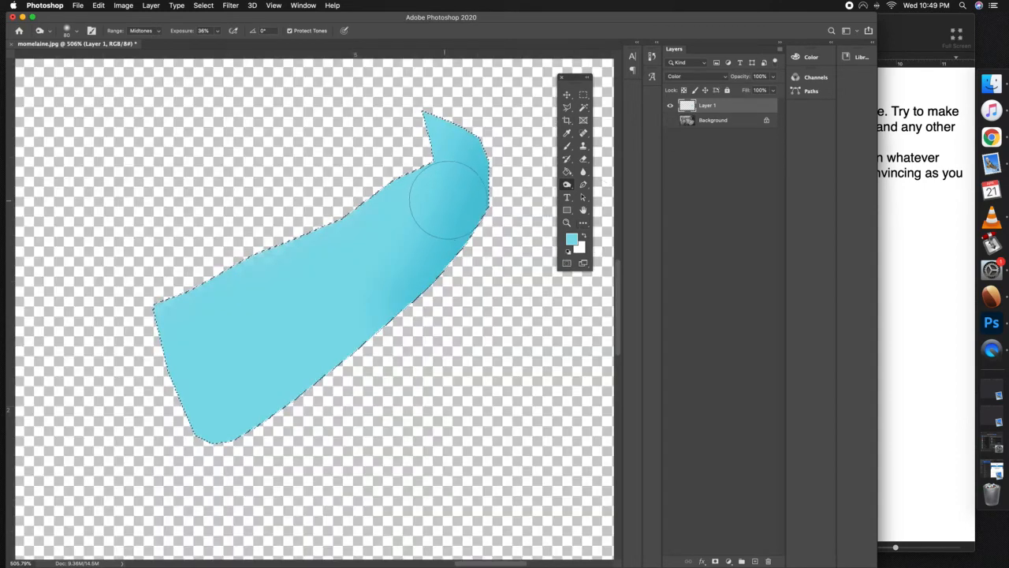
{"action": "mouse_move", "coordinate": [403, 293]}
{"action": "left_mouse_down"}
{"action": "mouse_move", "coordinate": [463, 120]}
{"action": "mouse_move", "coordinate": [416, 279]}
{"action": "left_mouse_up"}
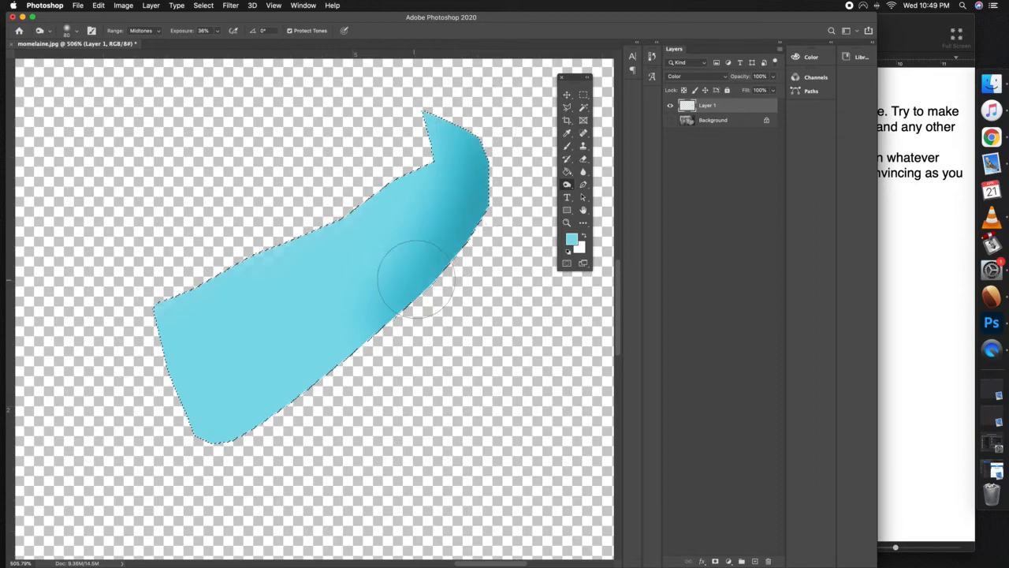
{"action": "left_click_drag", "start_coordinate": [462, 123], "coordinate": [417, 86]}
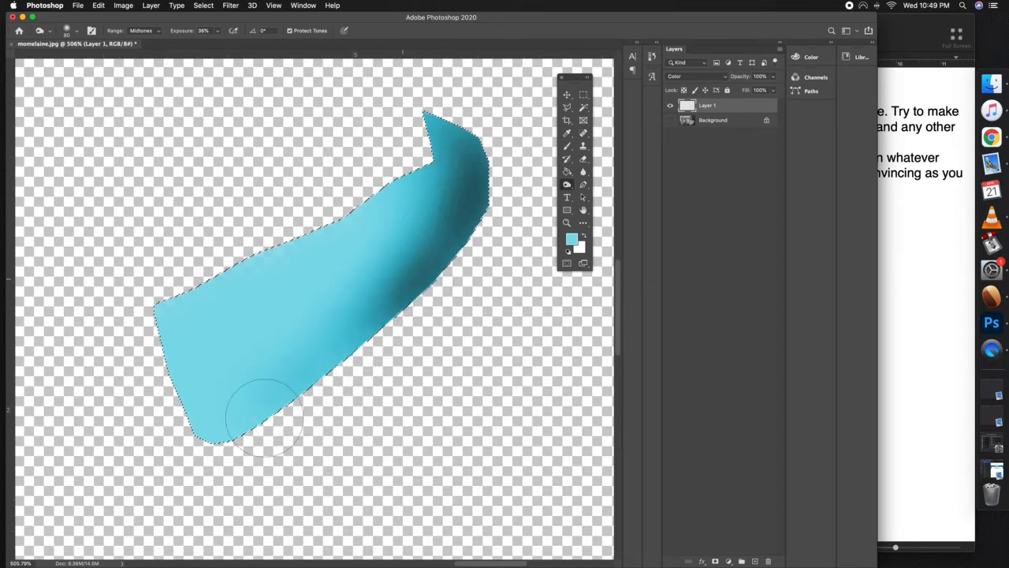
{"action": "left_click", "coordinate": [670, 120]}
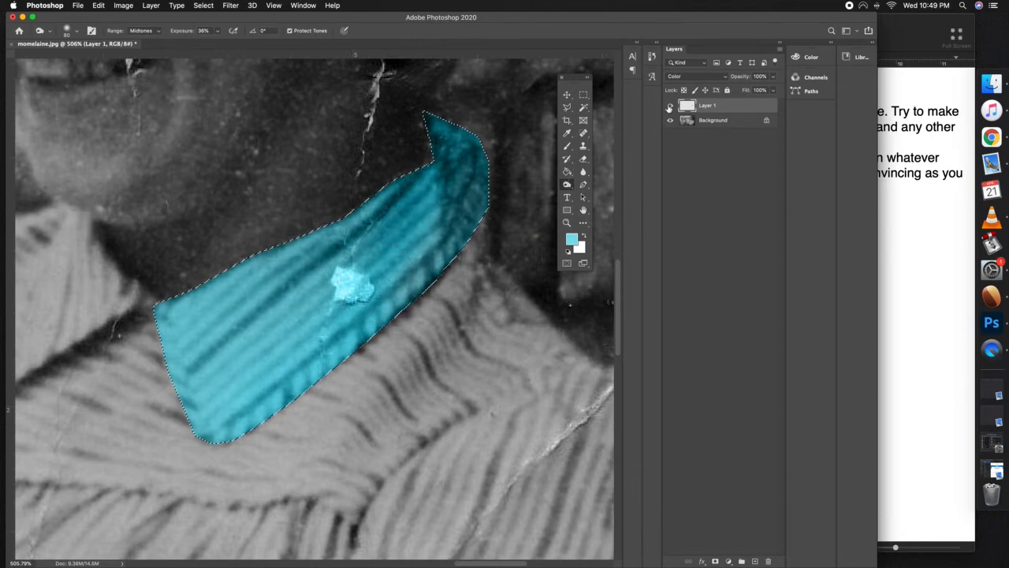
Change the foreground color to a light purple for tinting the collar
{"action": "key", "text": "super+0"}
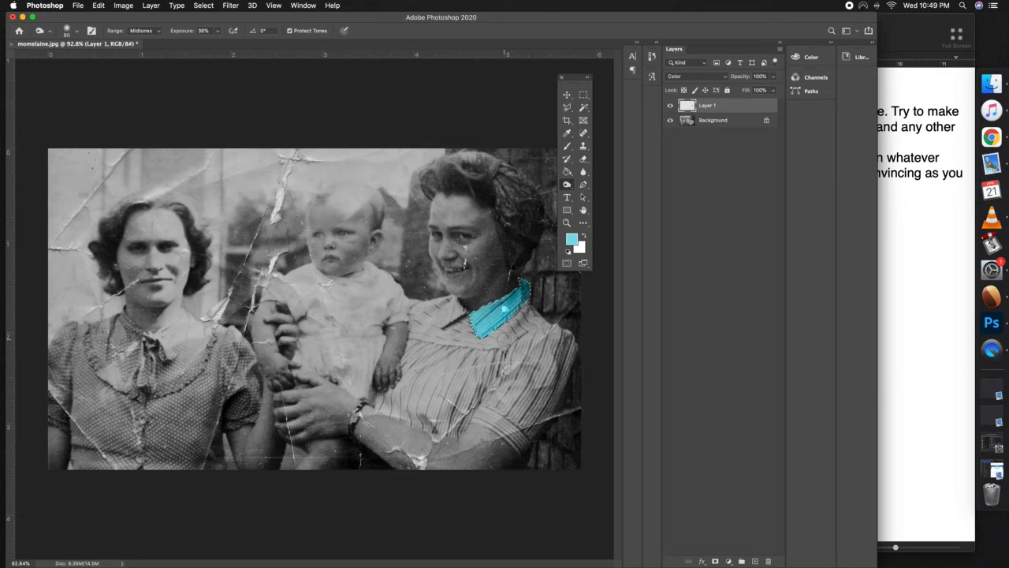
{"action": "left_click", "coordinate": [572, 239]}
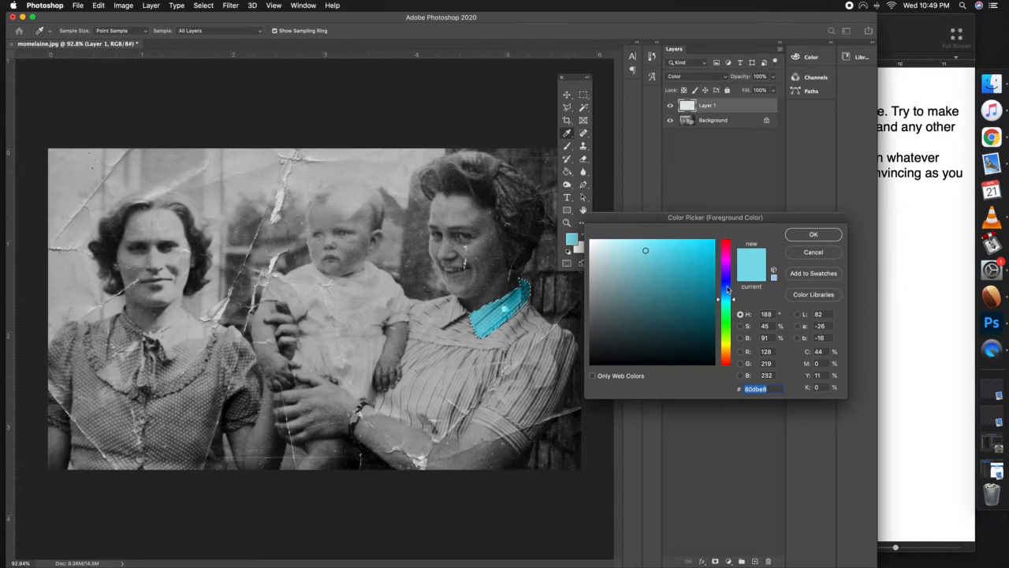
{"action": "left_click", "coordinate": [727, 270]}
{"action": "left_click", "coordinate": [800, 236]}
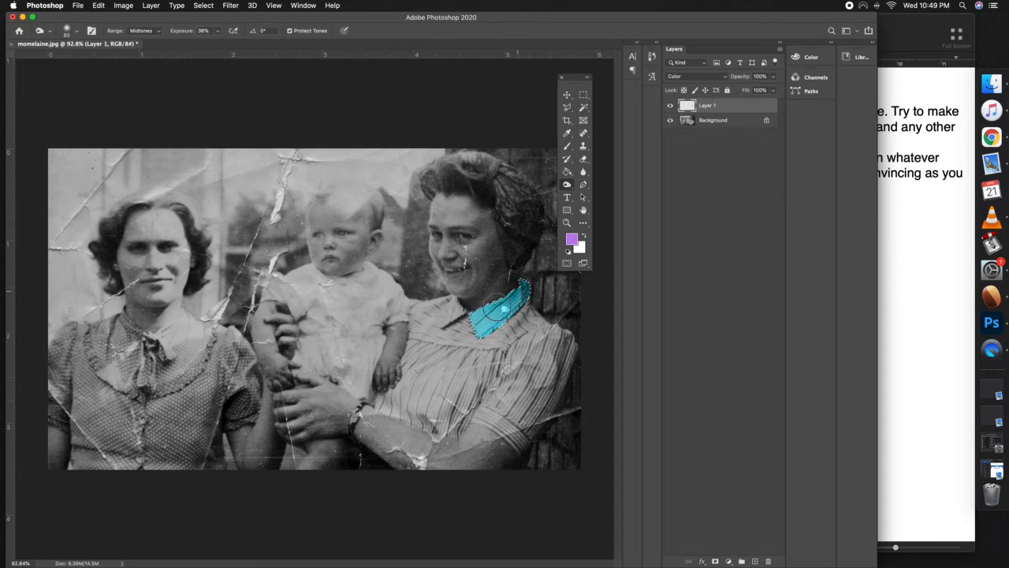
Lower the Brush tool's opacity to 12% and paint a faint purple tint over the upper part of the blue collar
{"action": "key", "text": "b"}
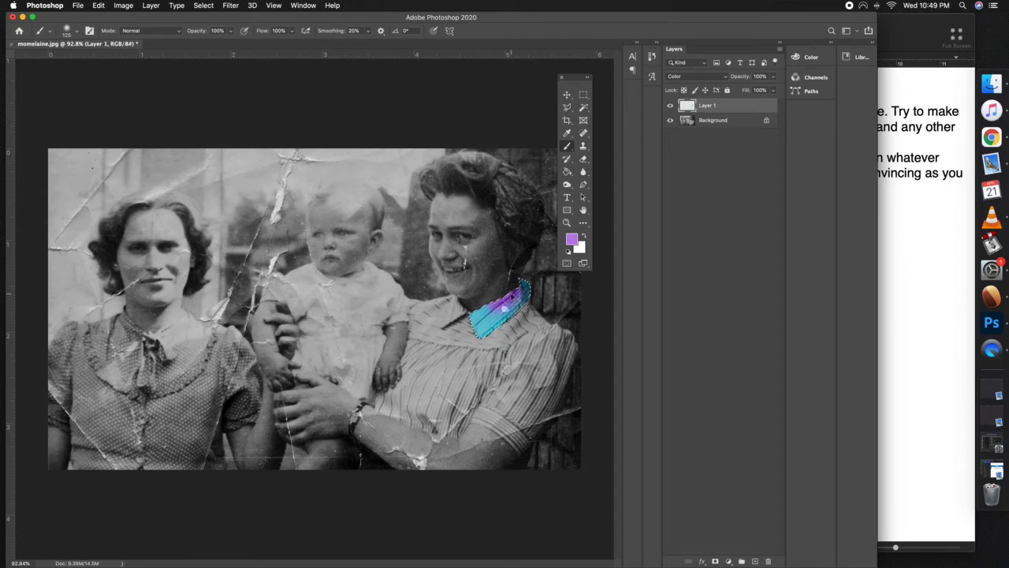
{"action": "left_click", "coordinate": [230, 31]}
{"action": "left_click_drag", "start_coordinate": [230, 43], "coordinate": [190, 45]}
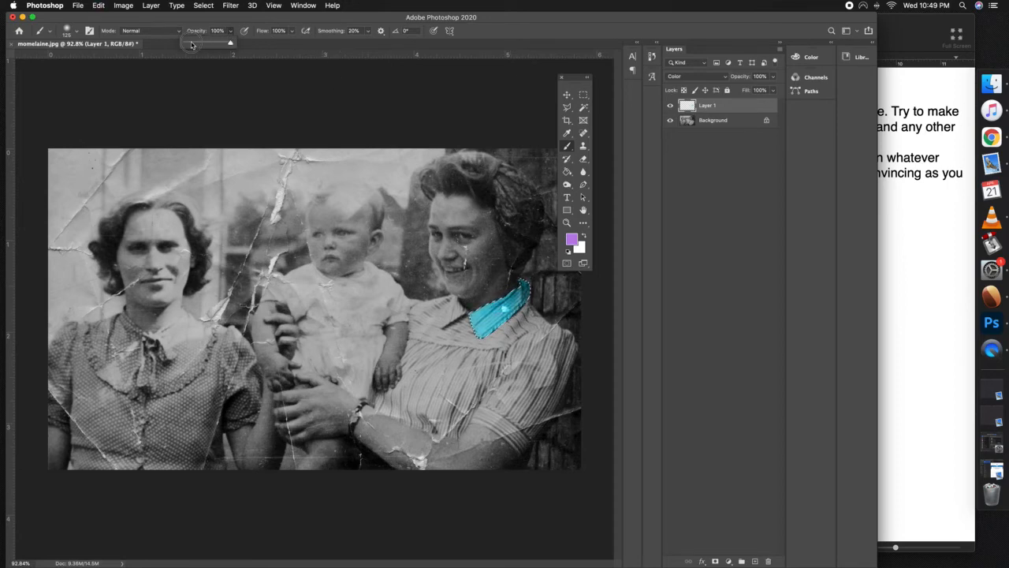
{"action": "left_click", "coordinate": [232, 33]}
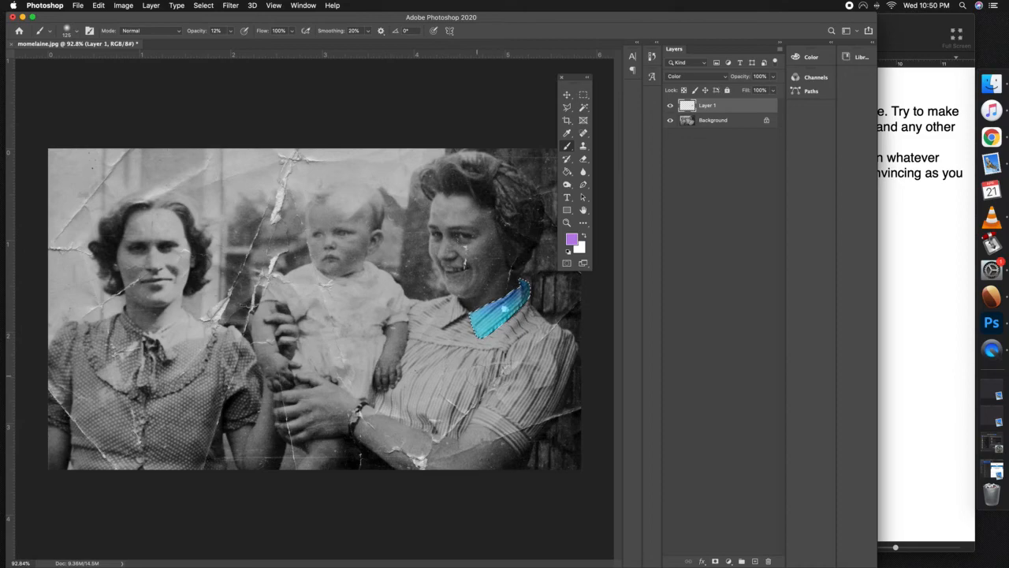
{"action": "mouse_move", "coordinate": [584, 133]}
{"action": "left_mouse_down"}
{"action": "mouse_move", "coordinate": [619, 135]}
{"action": "mouse_move", "coordinate": [615, 156]}
{"action": "left_mouse_up"}
{"action": "left_click", "coordinate": [566, 148]}
{"action": "left_click", "coordinate": [76, 33]}
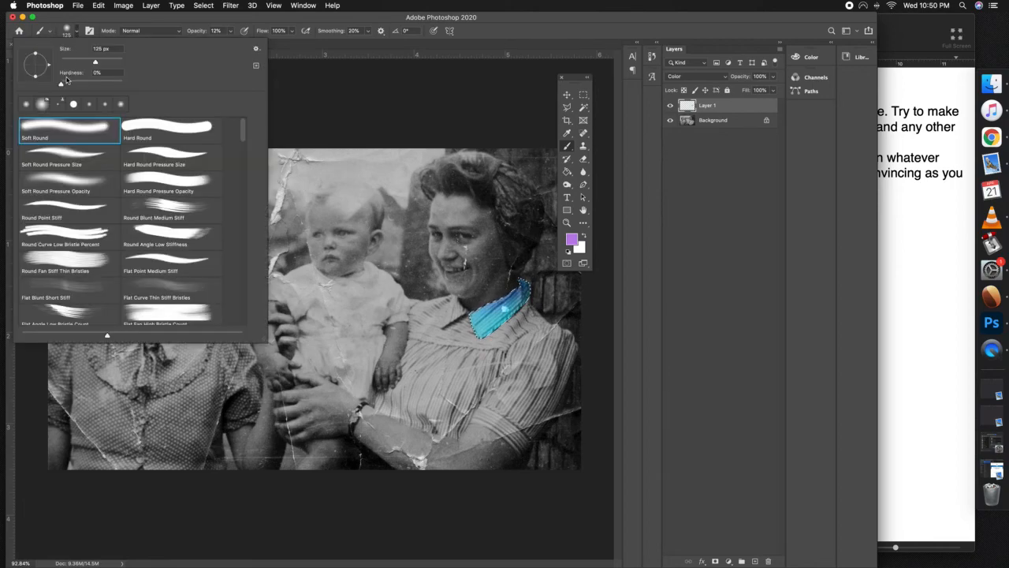
{"action": "left_click", "coordinate": [77, 33]}
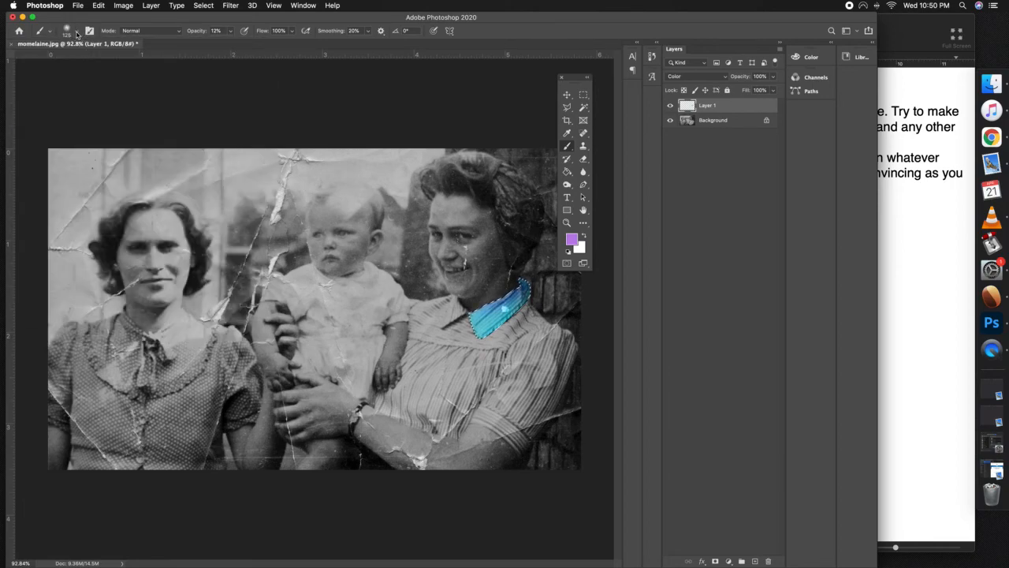